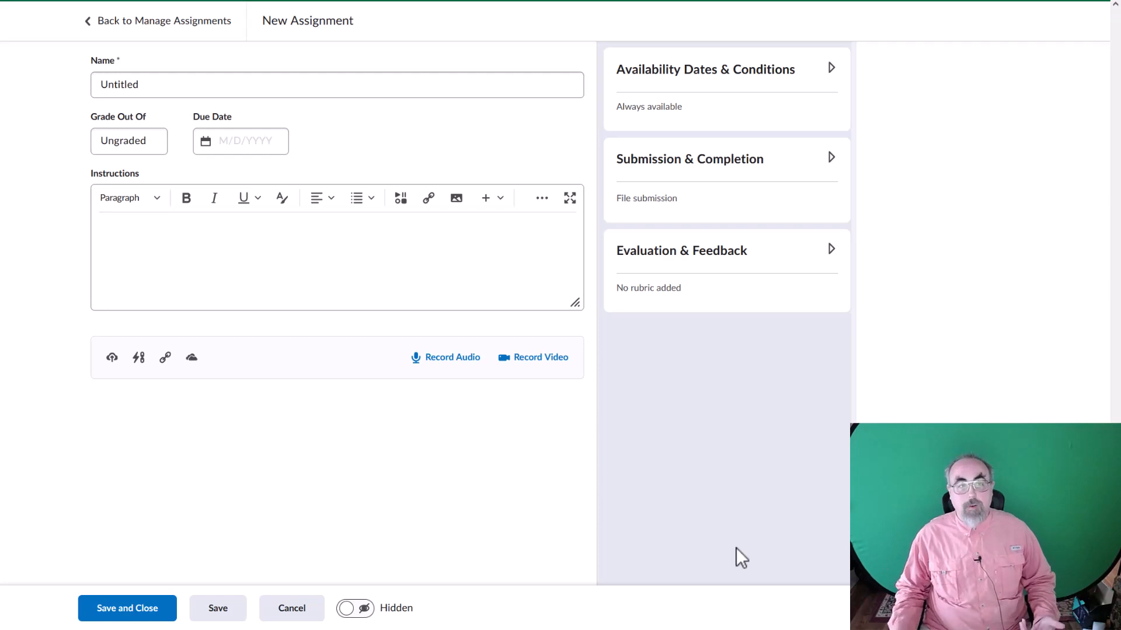
Step: Name the assignment "Module 6 Activity Report" and set its grade to be out of 5 points
left_click_drag(200, 88, 10, 87)
type("Module 1 Activity Report")
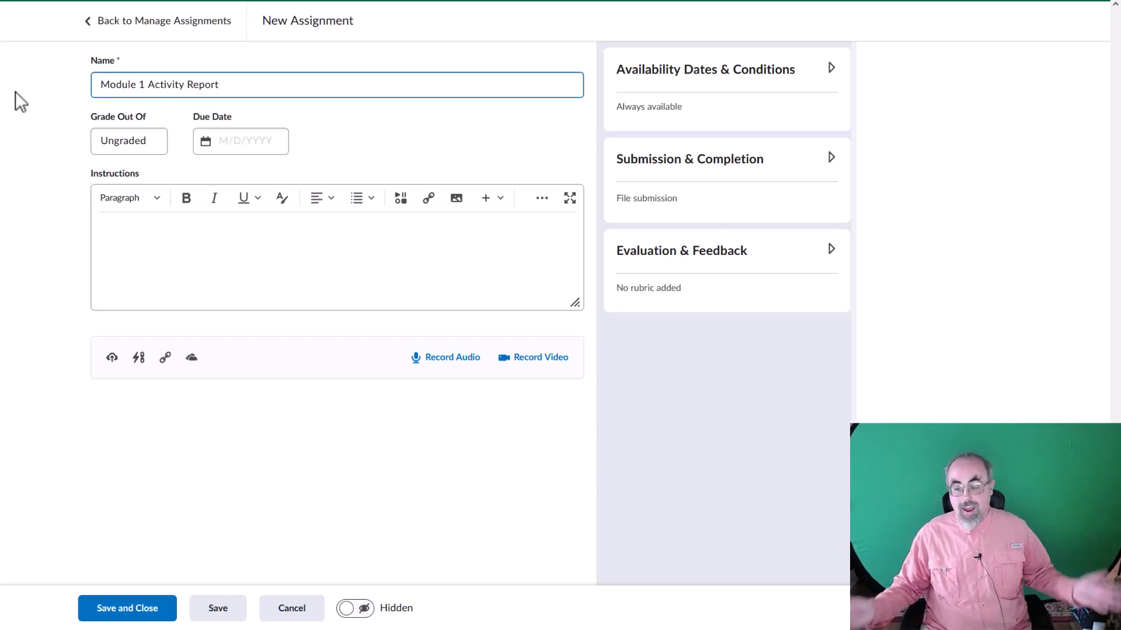
double_click(143, 84)
type("6")
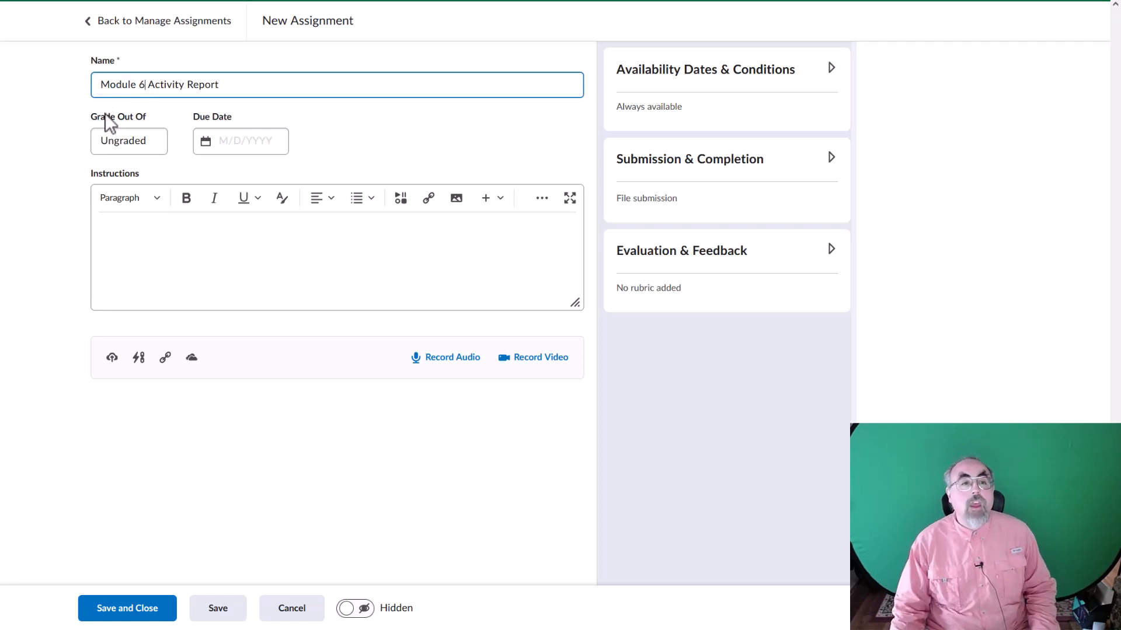
left_click(123, 143)
type("5")
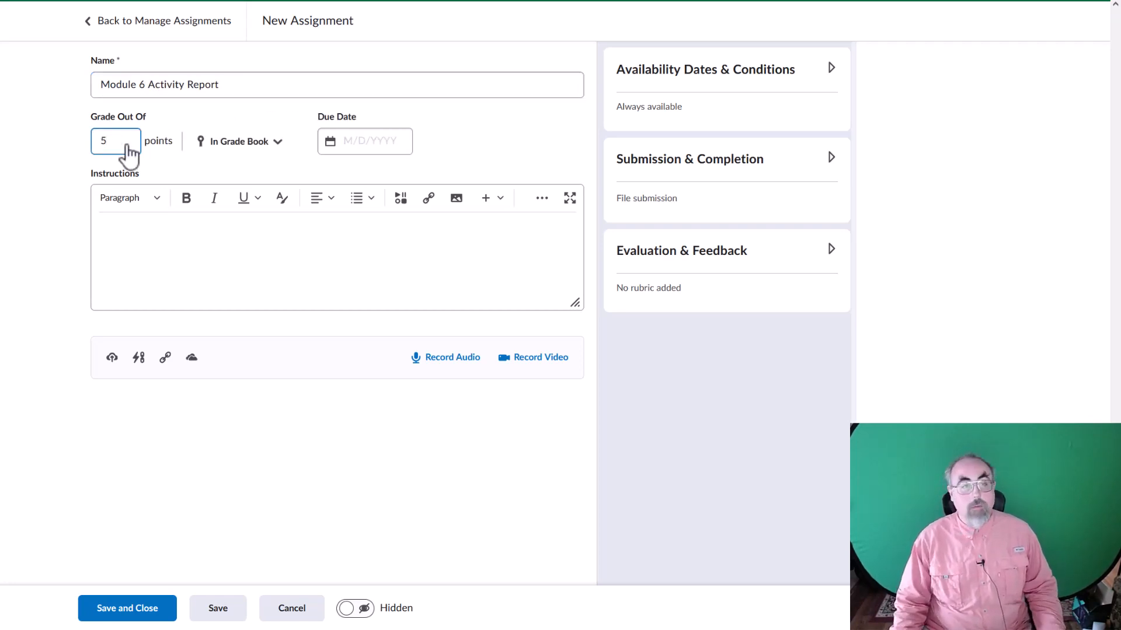
Step: Link the assignment to the existing grade book item "Module 5 Activity Report"
left_click(251, 143)
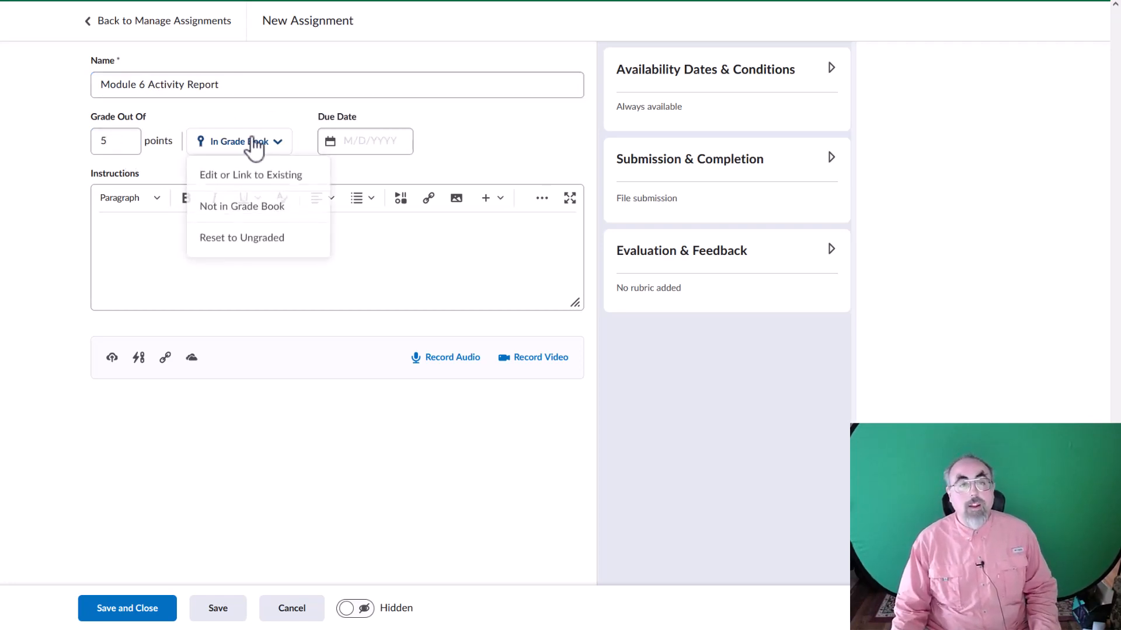
left_click(251, 186)
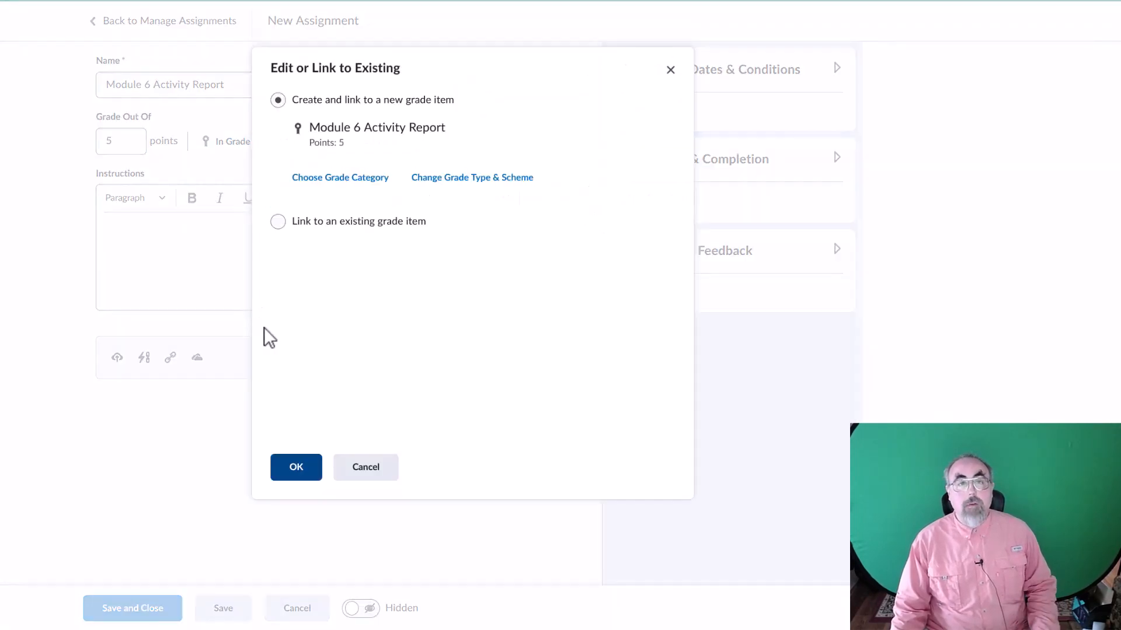
left_click(276, 220)
left_click(374, 152)
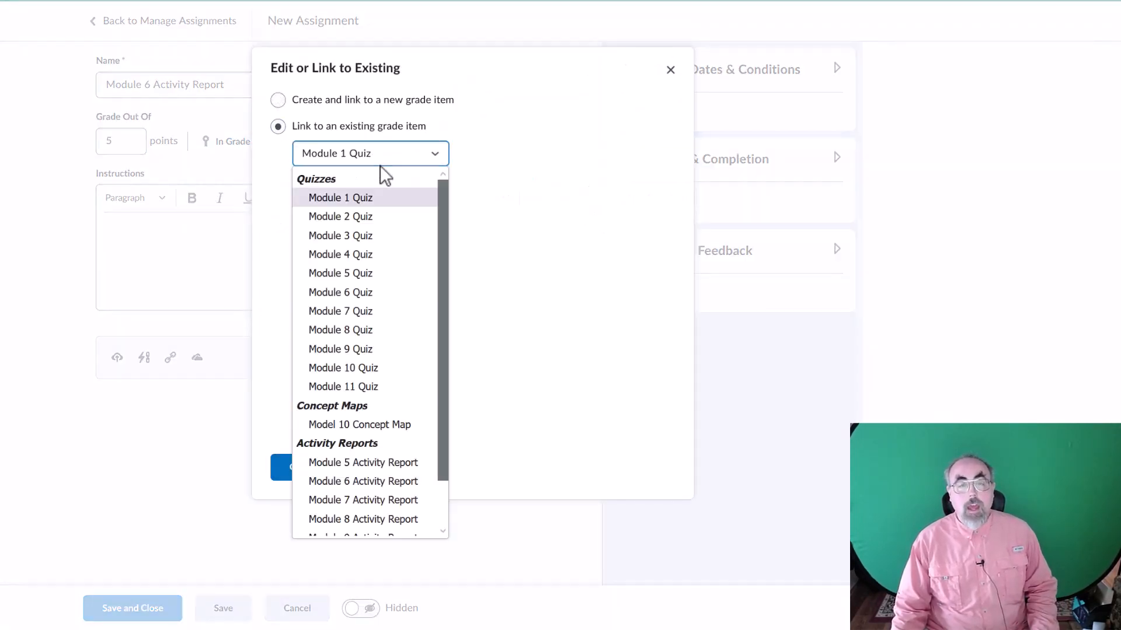
left_click(385, 468)
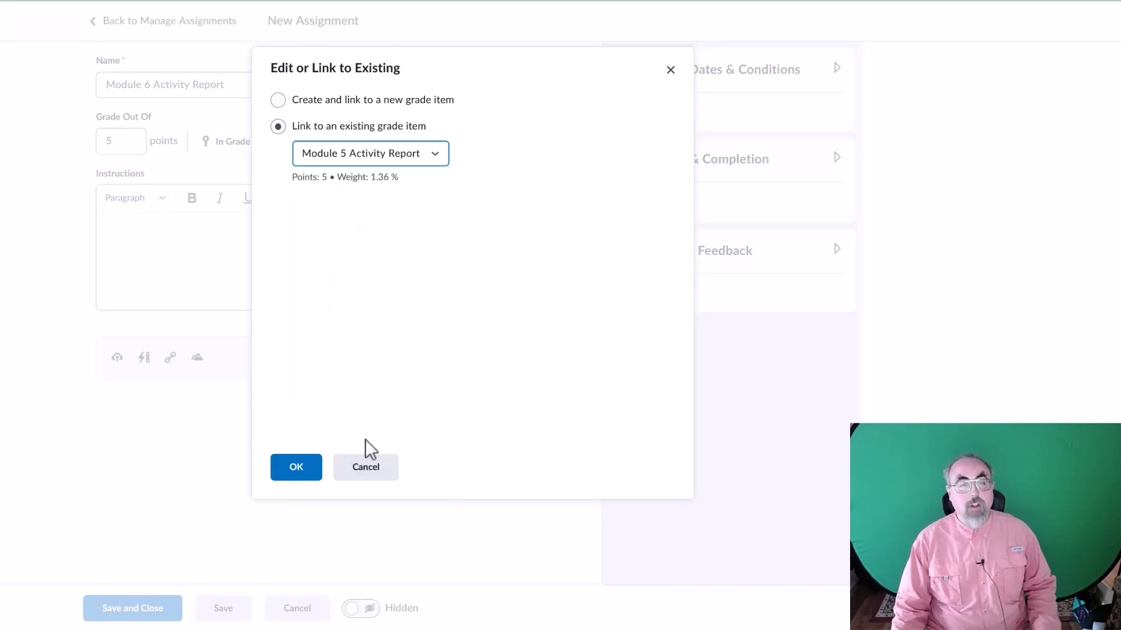
left_click(300, 473)
Step: Change the module number in the assignment name to 5 and set the due date to 6/24/2023
double_click(147, 84)
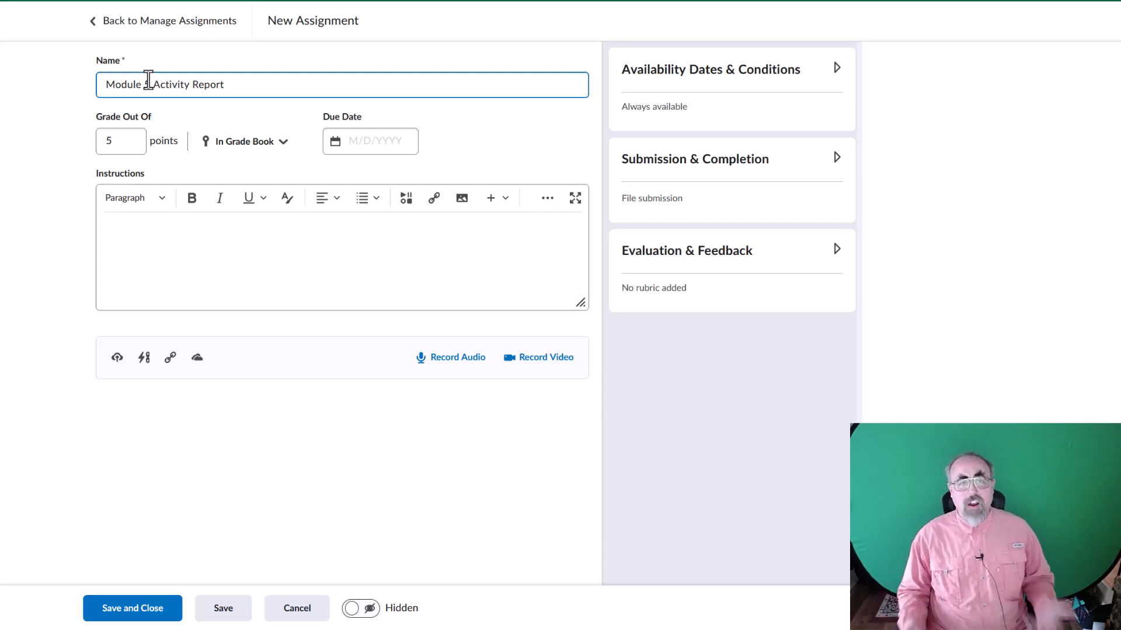
type("5")
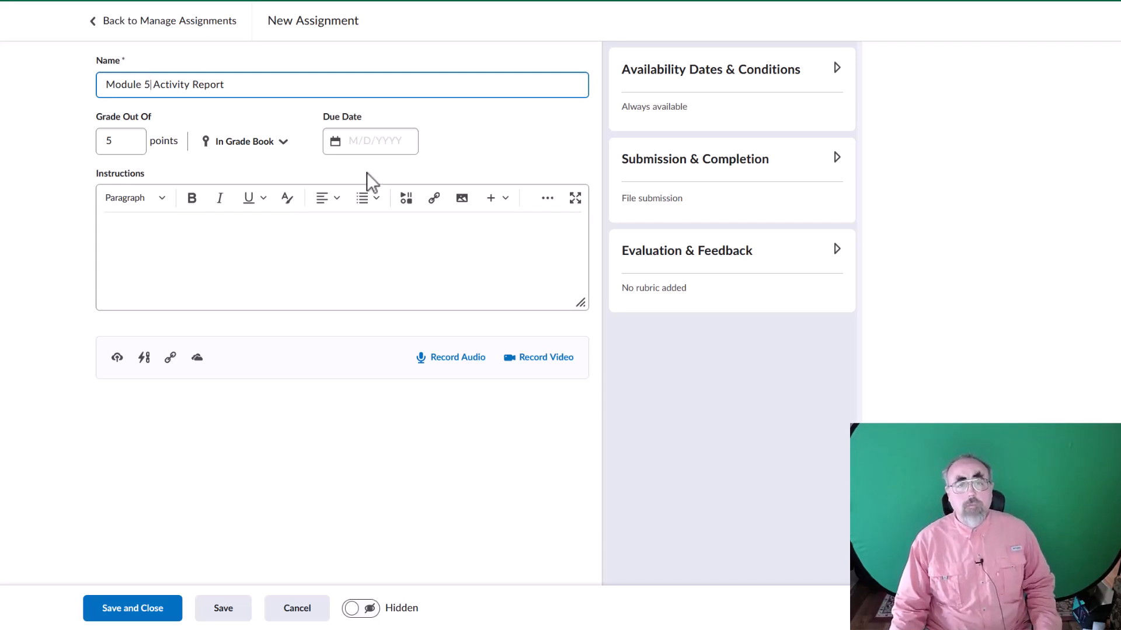
left_click(378, 144)
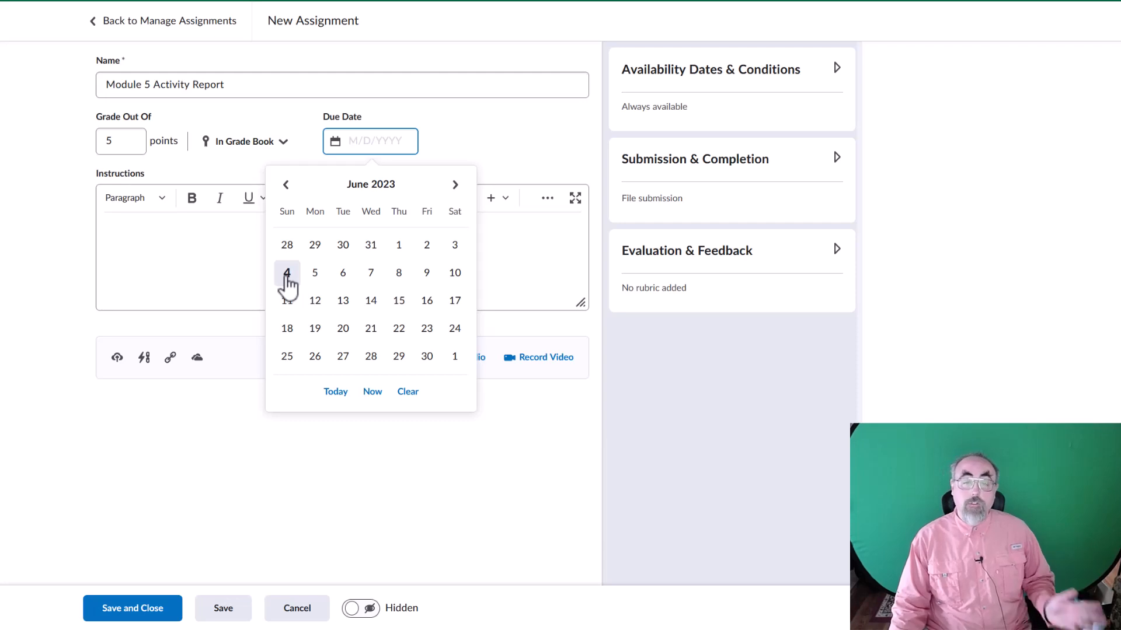
left_click(455, 328)
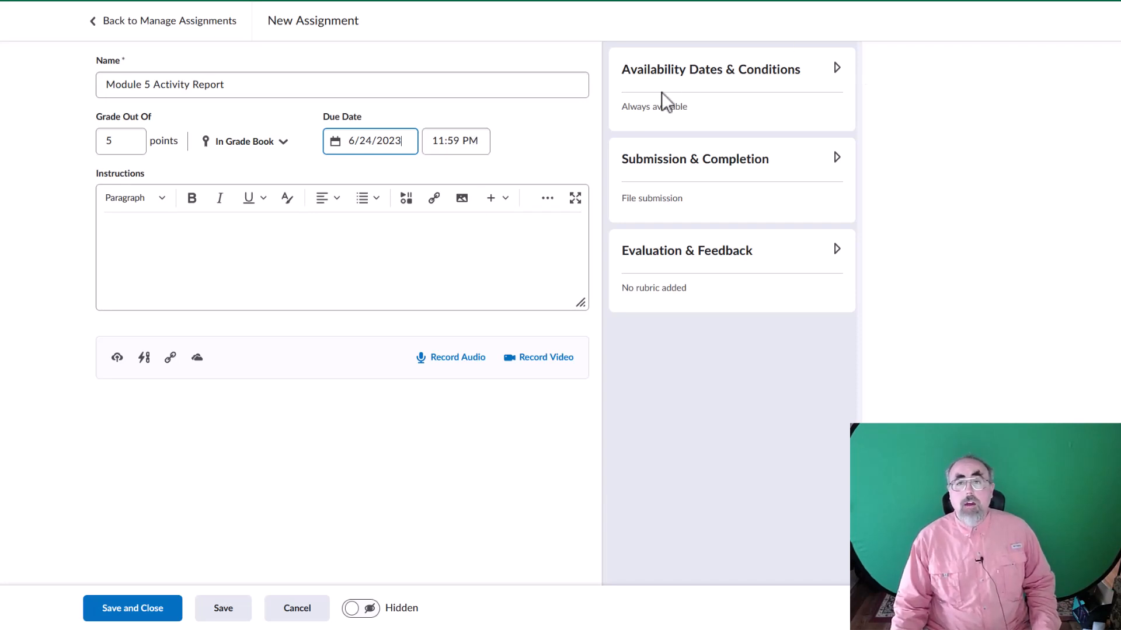
Step: Examine the assignment's availability start and end date options, comparing them with the due date
left_click(715, 84)
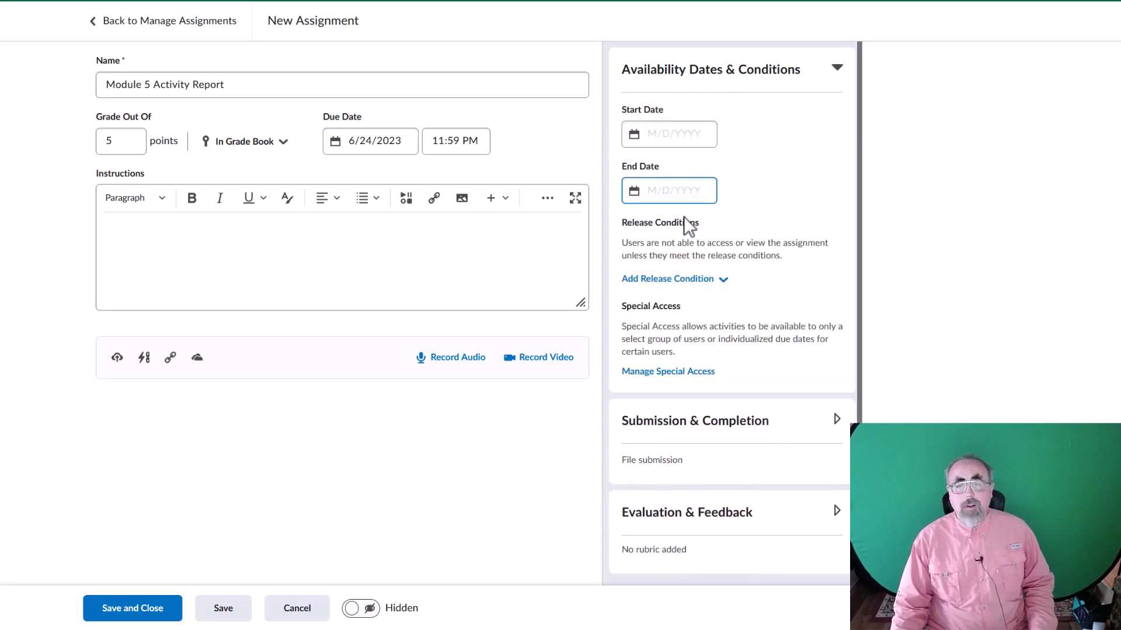
left_click(747, 80)
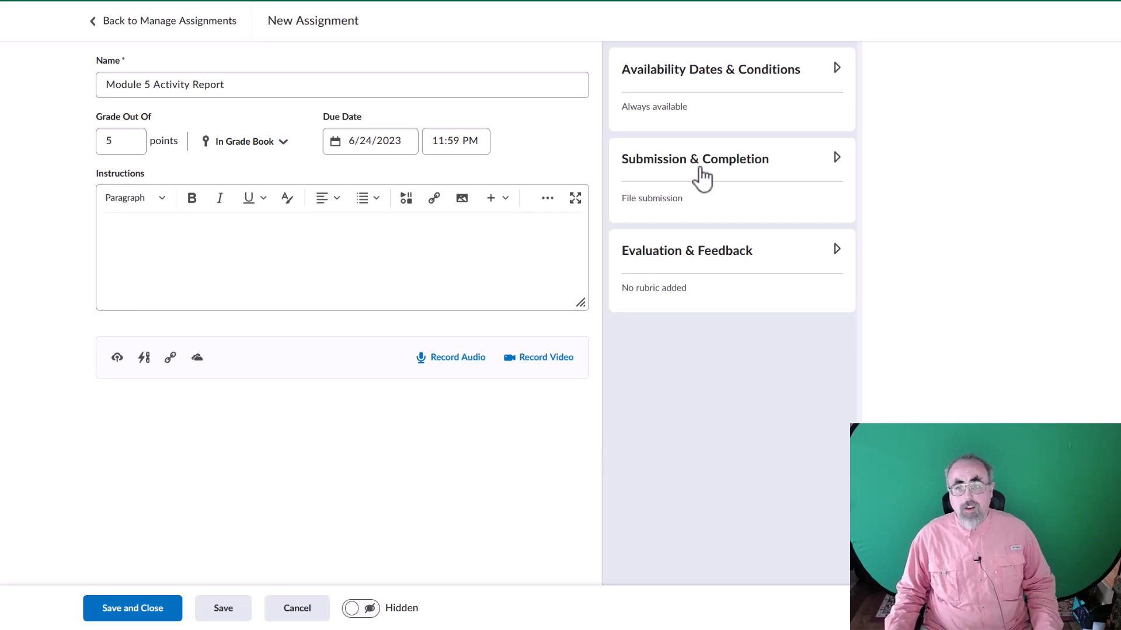
left_click(730, 74)
left_click(658, 138)
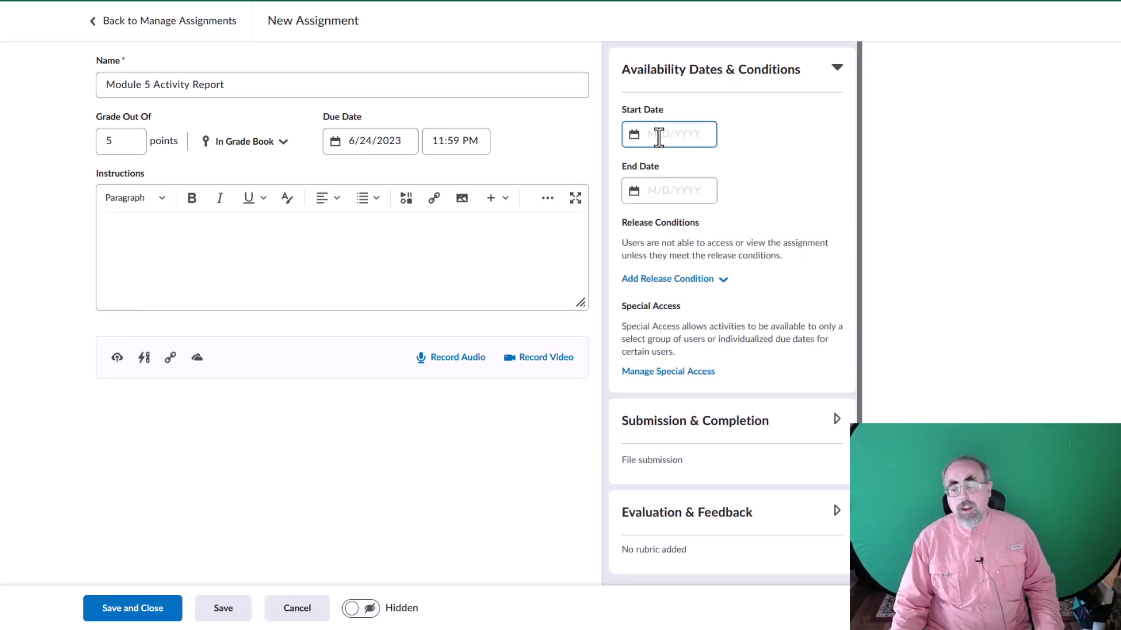
left_click(690, 193)
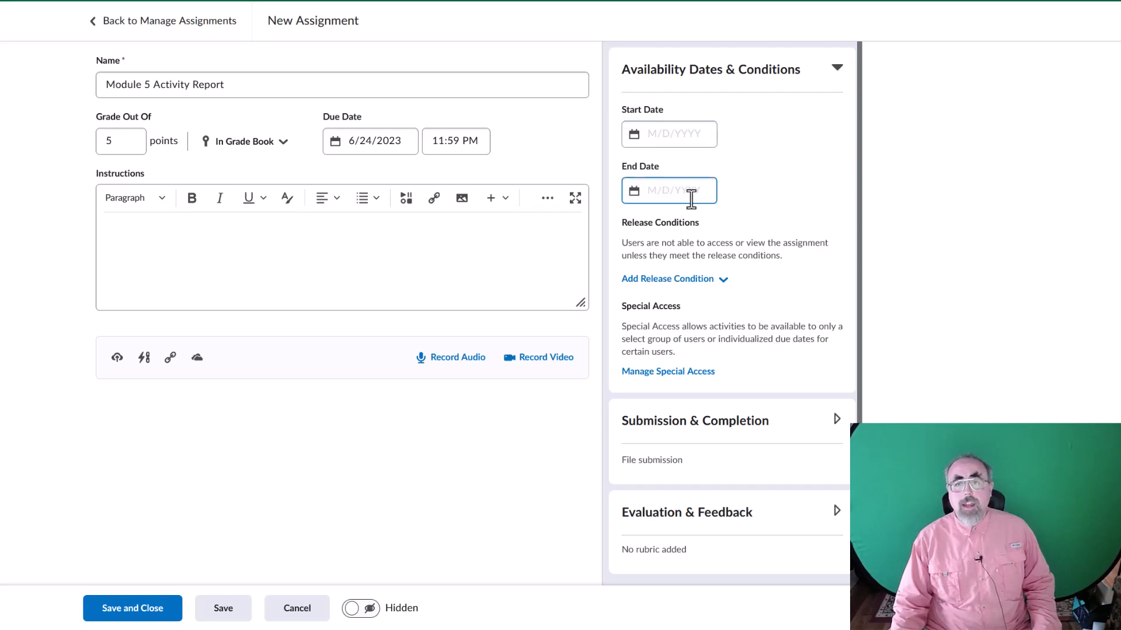
left_click(397, 151)
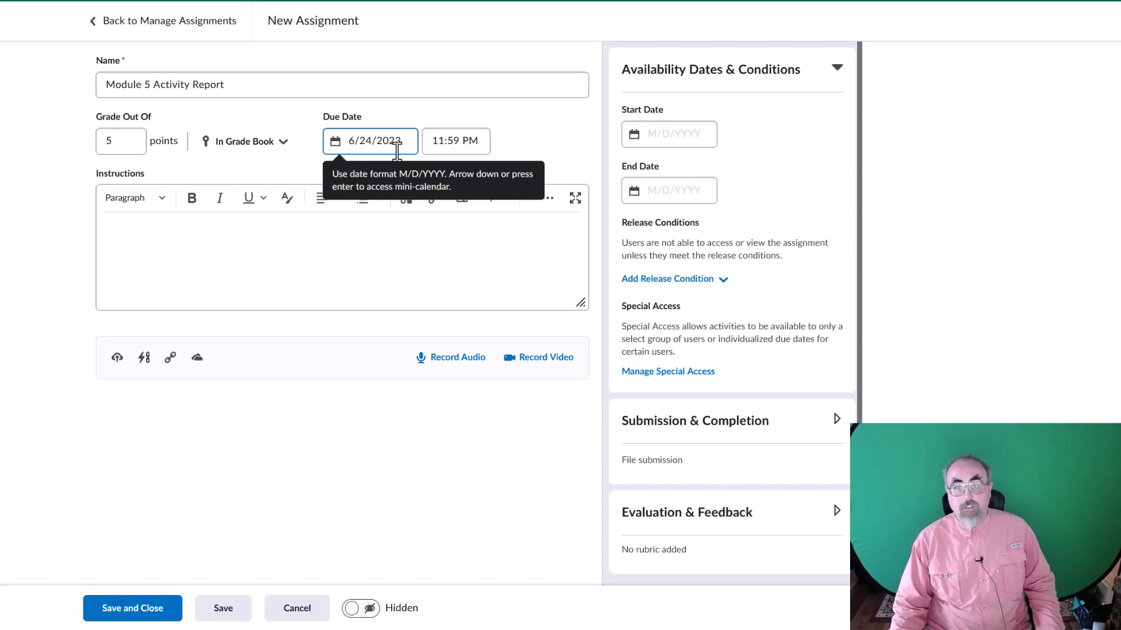
left_click(671, 183)
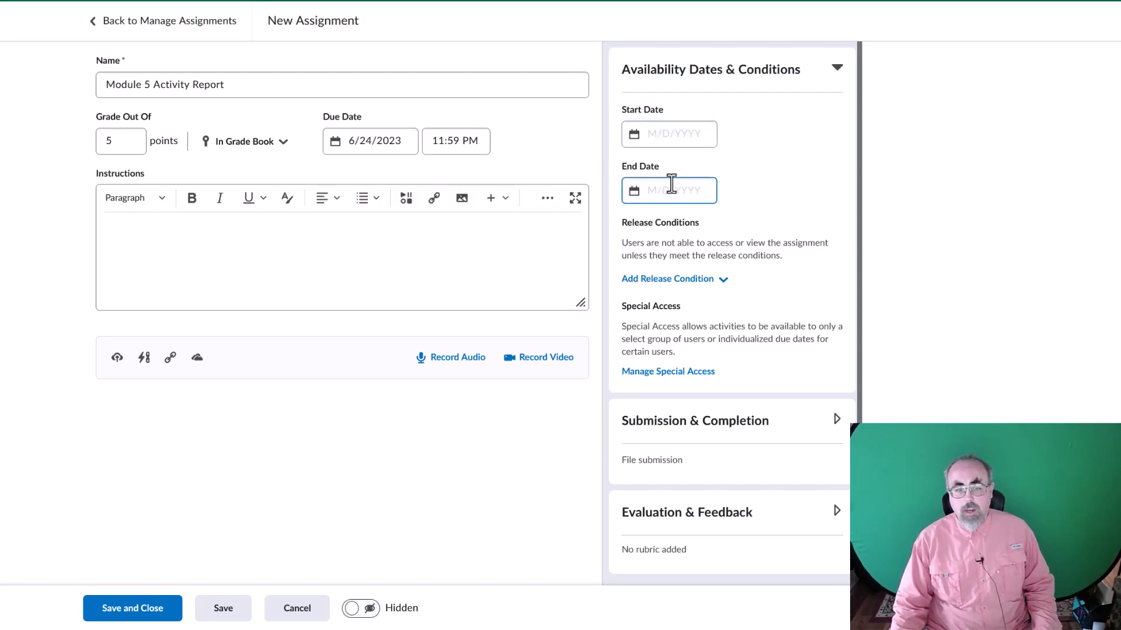
left_click(793, 199)
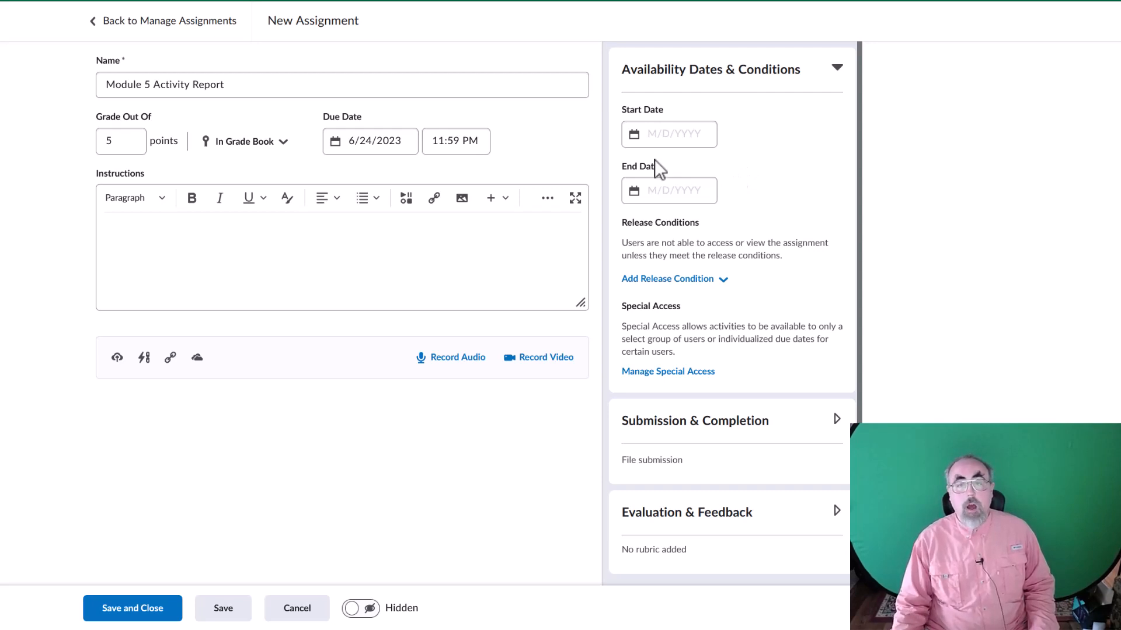
left_click(832, 72)
Step: Put the assignment in the Activity Reports category and choose File submission as its submission type
left_click(729, 155)
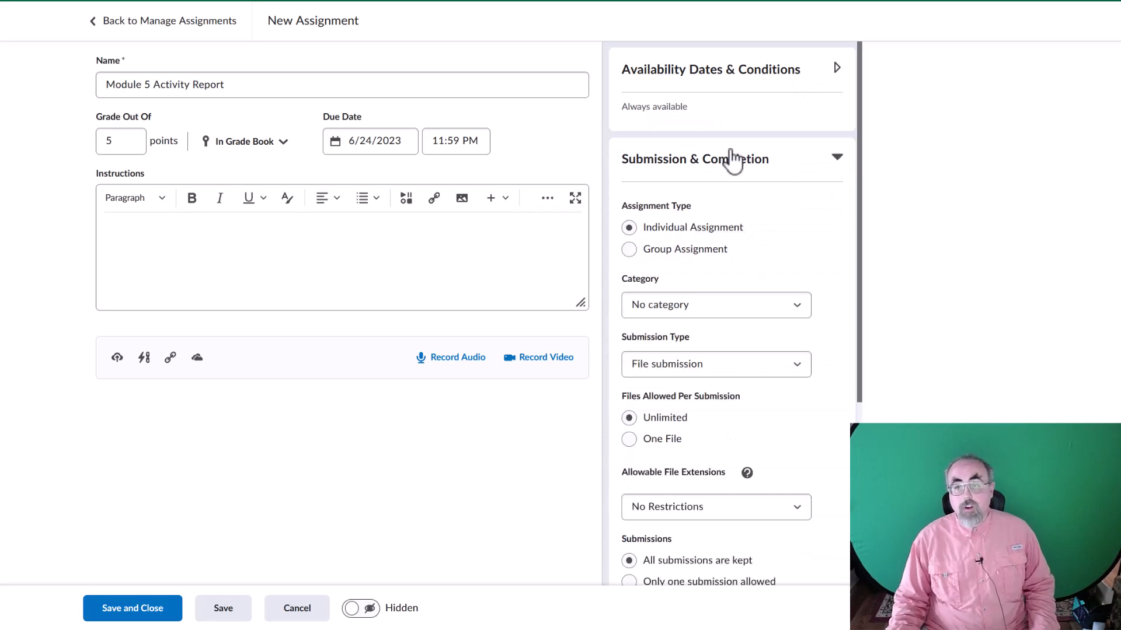
left_click(693, 305)
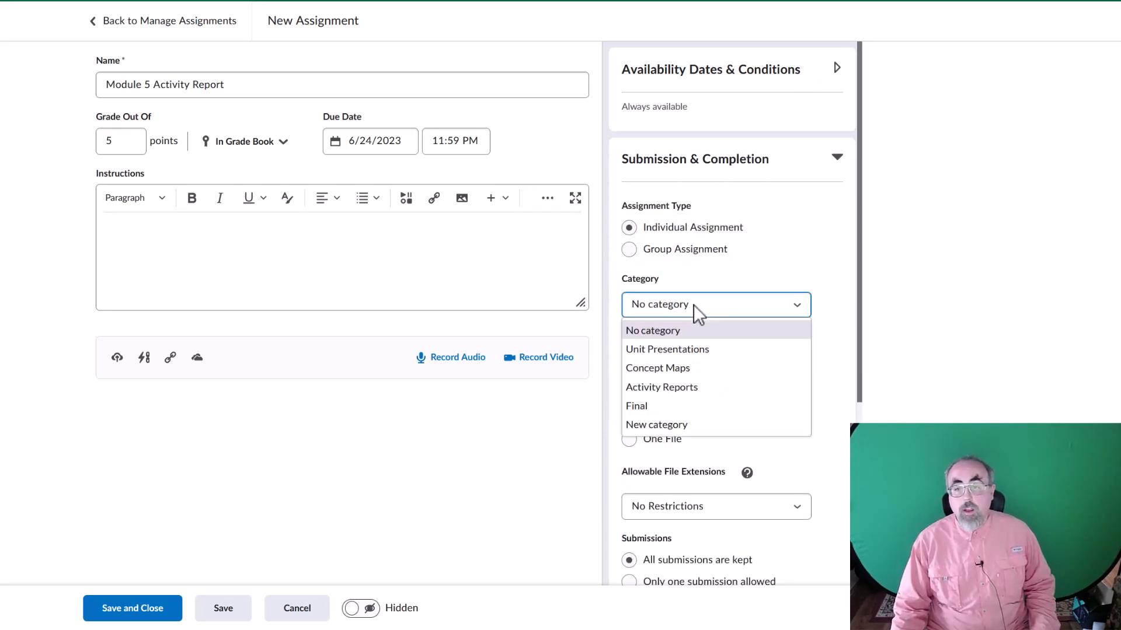
left_click(680, 392)
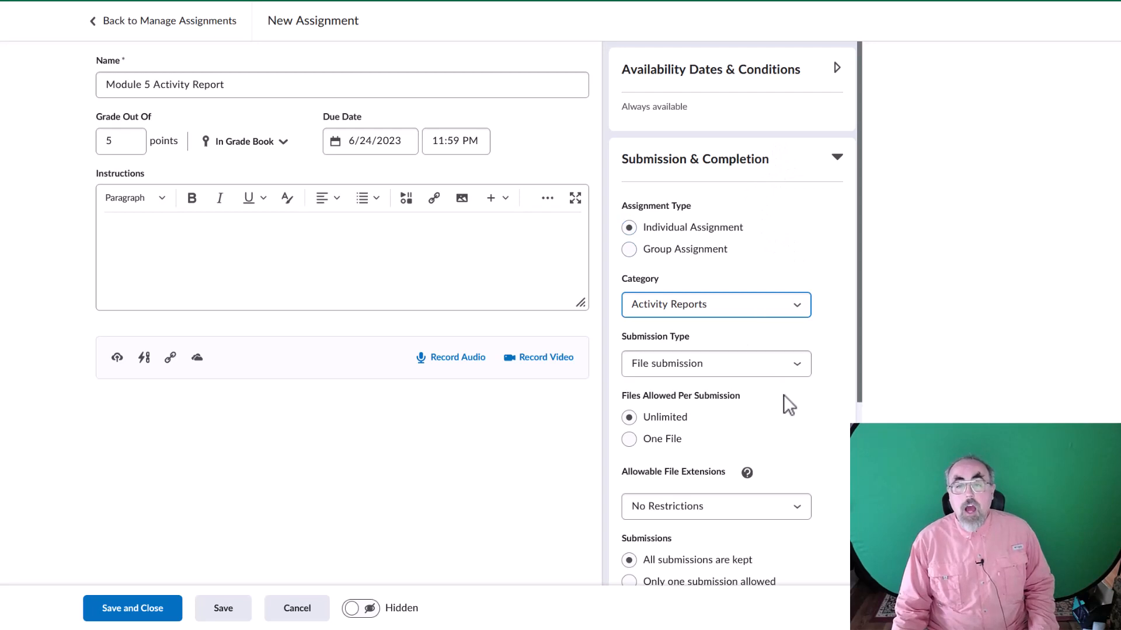
scroll(782, 397, "down", 3)
left_click(742, 222)
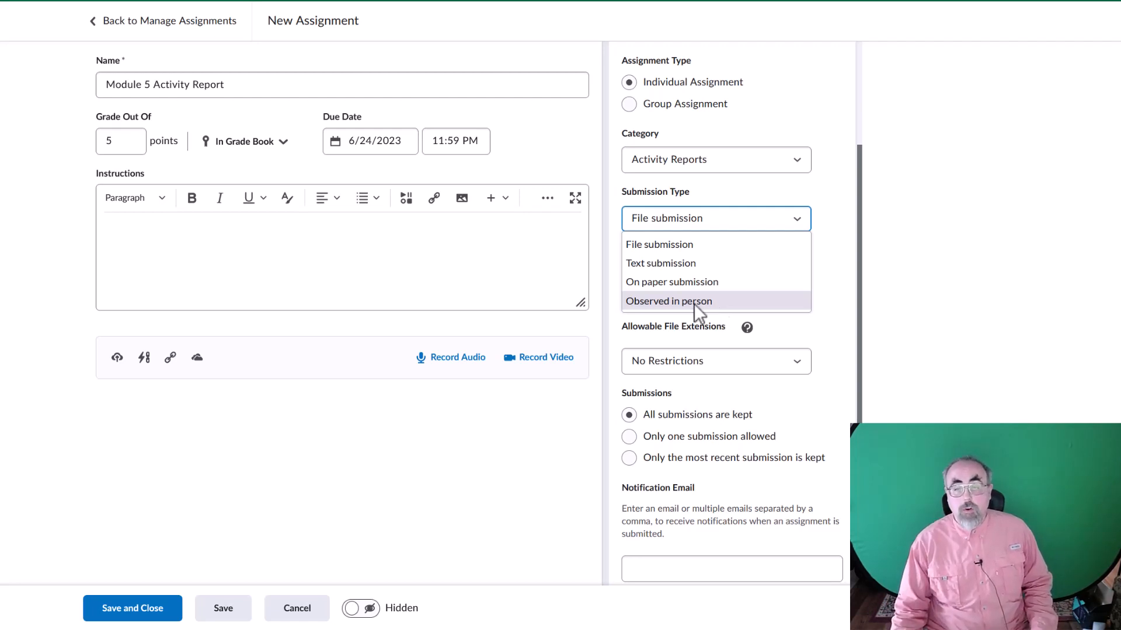
left_click(686, 250)
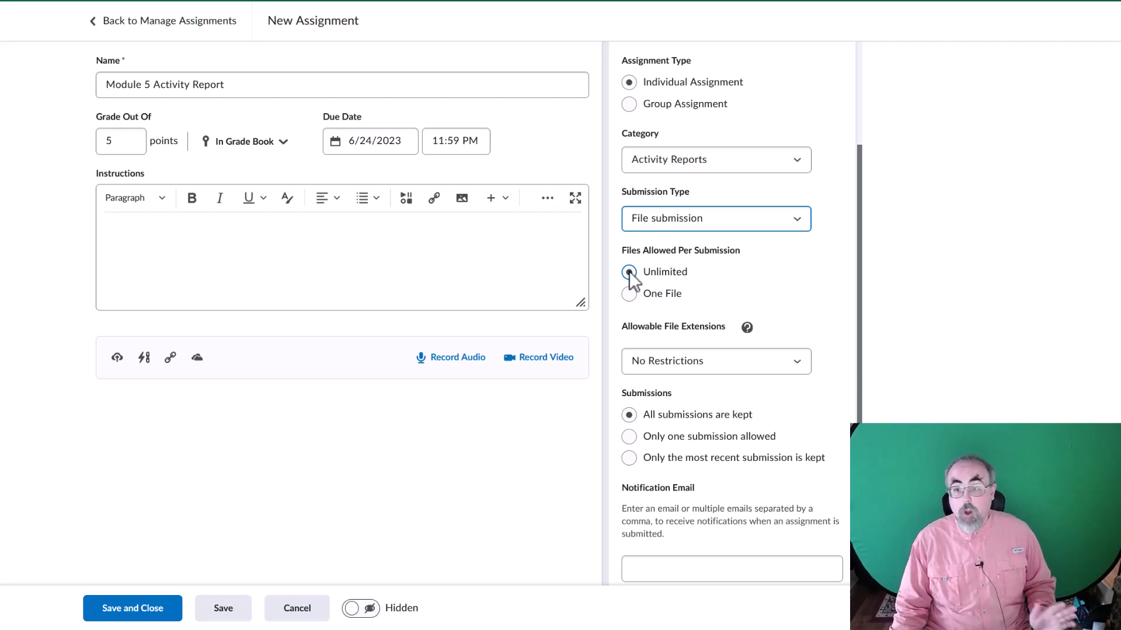
Step: Restrict allowable file extensions to Annotatable Files and choose to keep all submissions
left_click(719, 356)
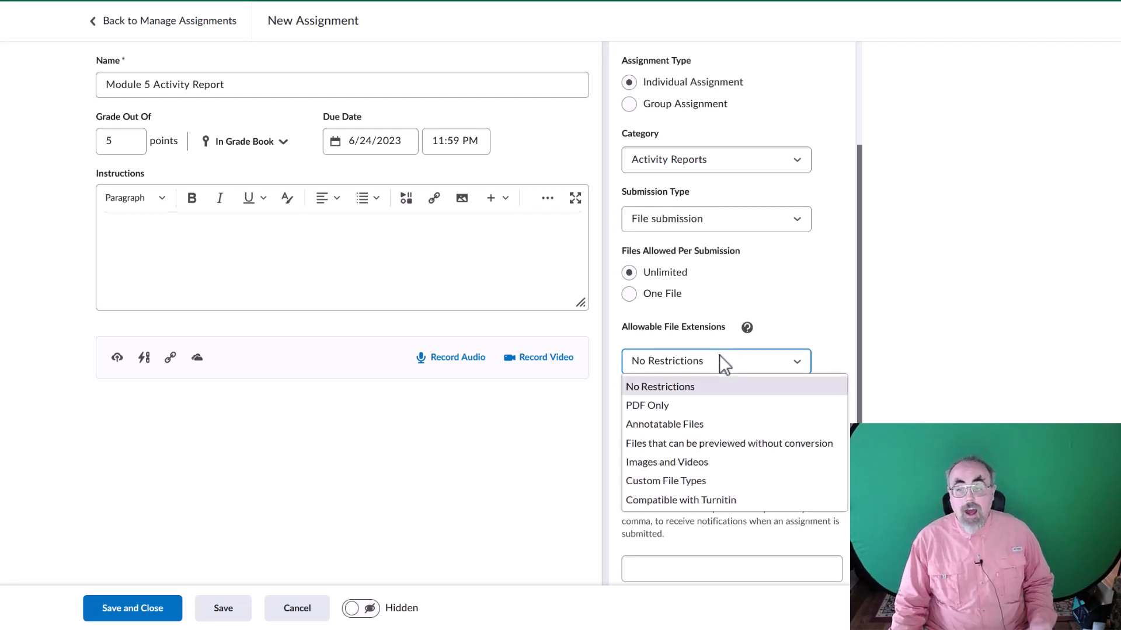
left_click(675, 428)
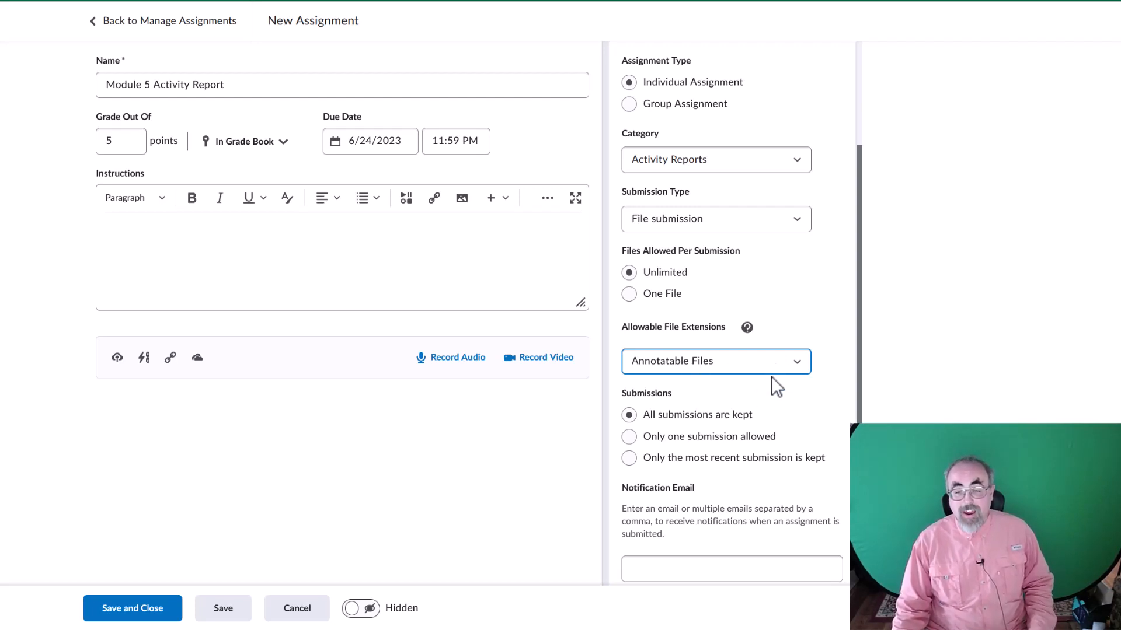
scroll(772, 381, "down", 1)
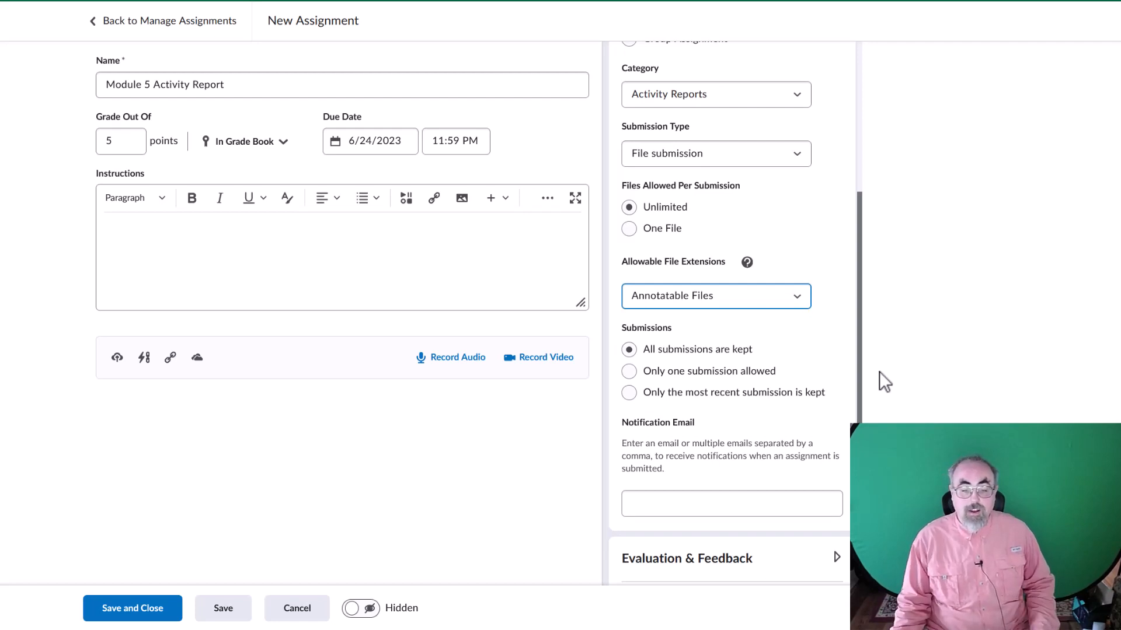
scroll(811, 390, "down", 1)
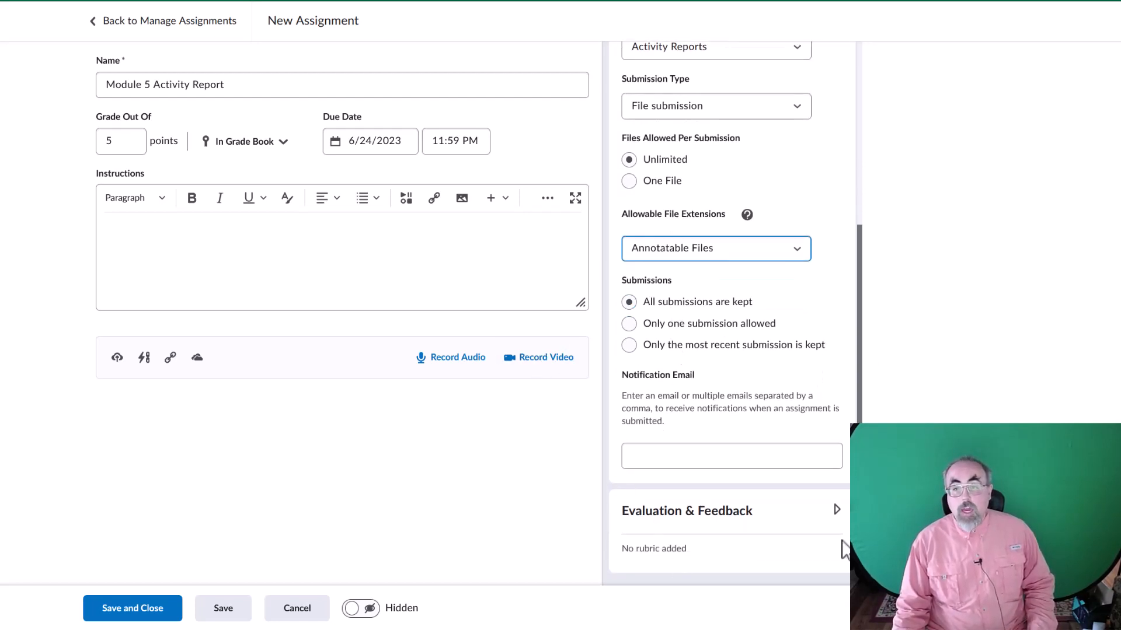
left_click(659, 303)
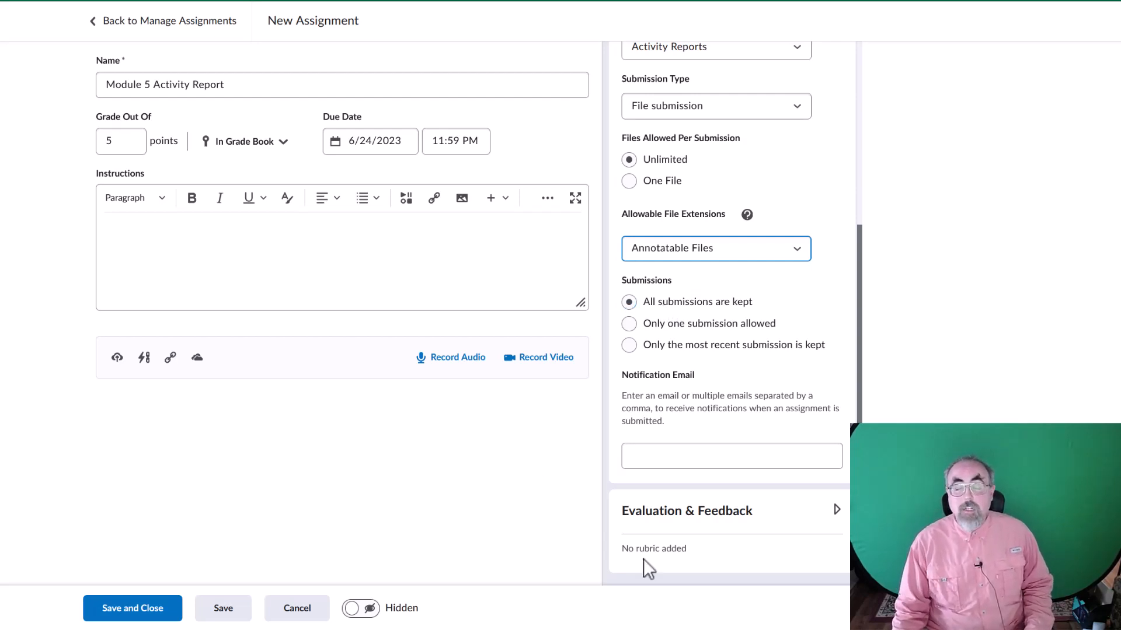
Step: Turn on anonymous marking in the evaluation settings so student names are hidden during assessment
left_click(677, 512)
scroll(804, 301, "down", 5)
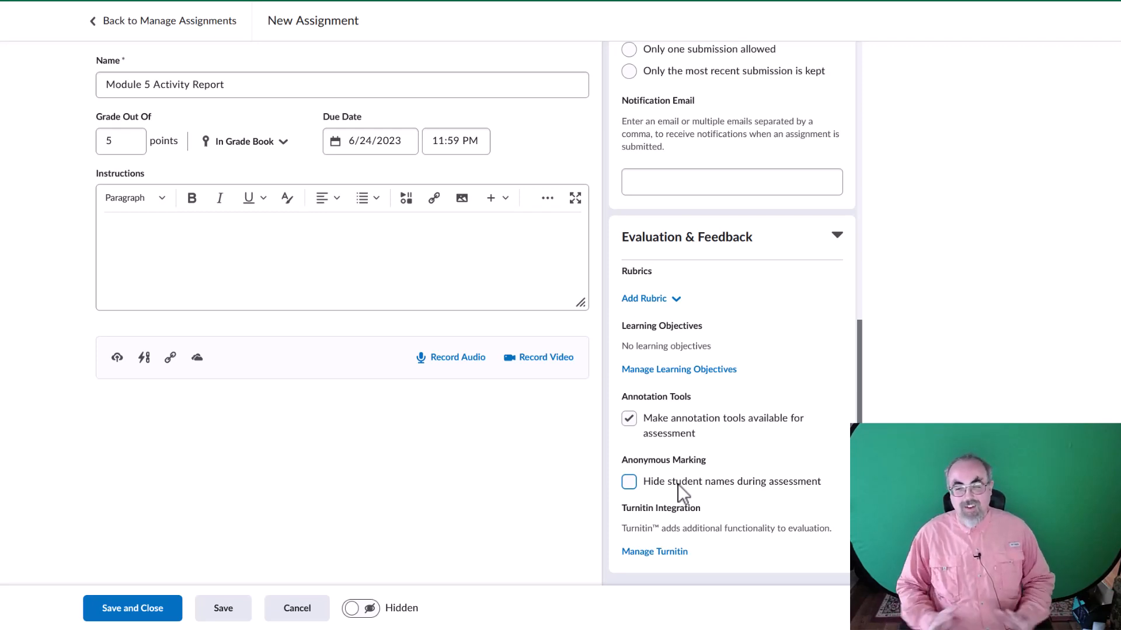
left_click(629, 482)
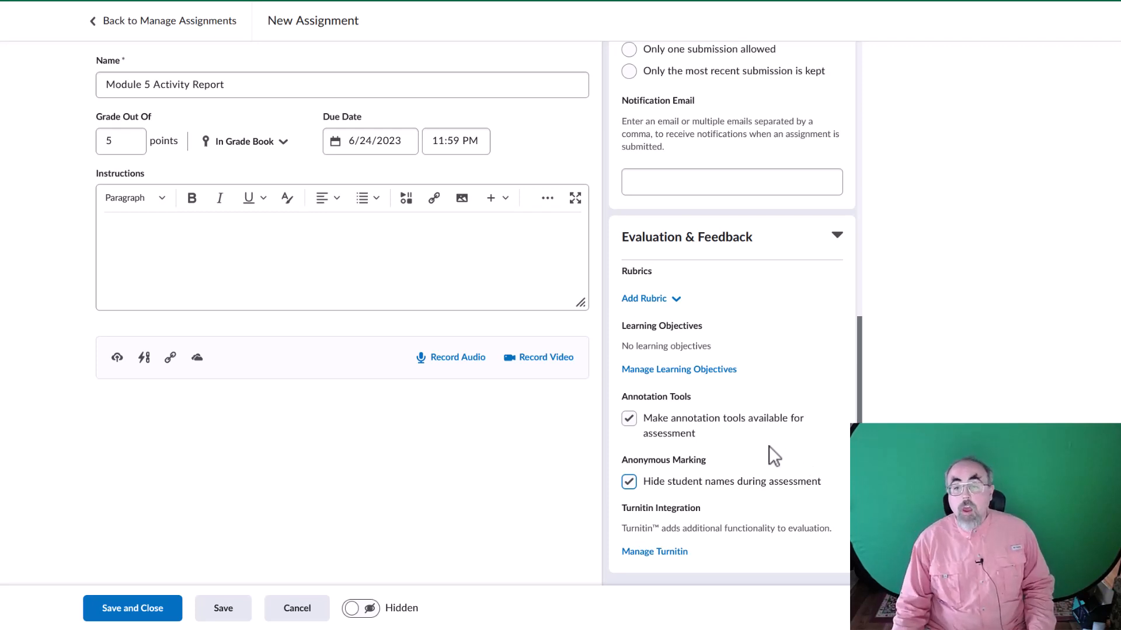
Step: Enable the Turnitin Similarity Report for this assignment folder in the Turnitin integration settings
left_click(661, 551)
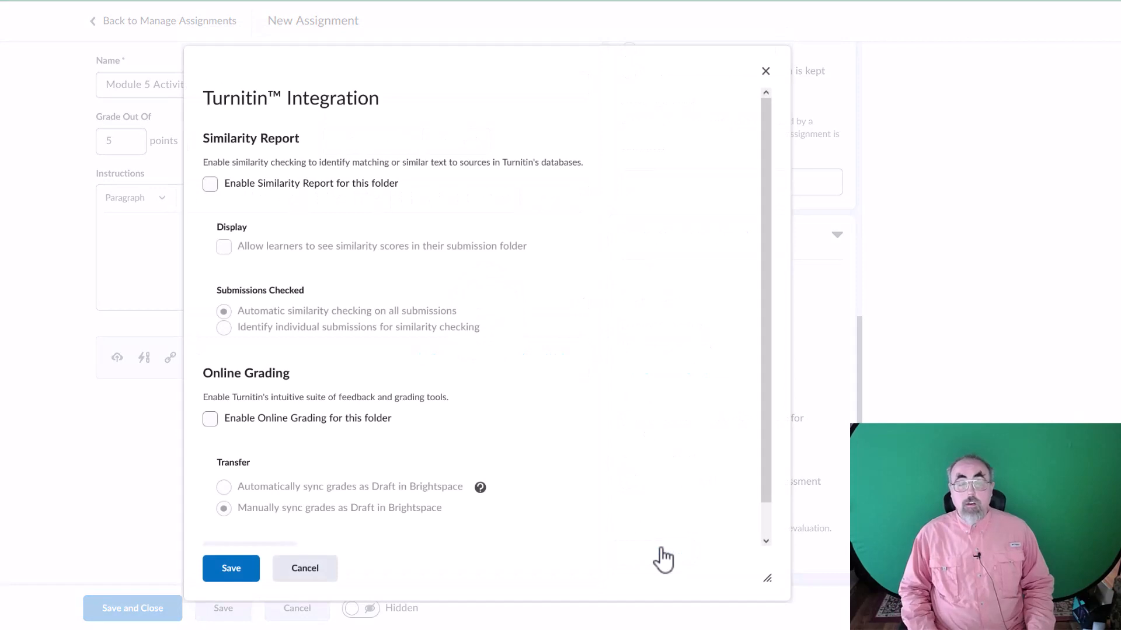
left_click(222, 184)
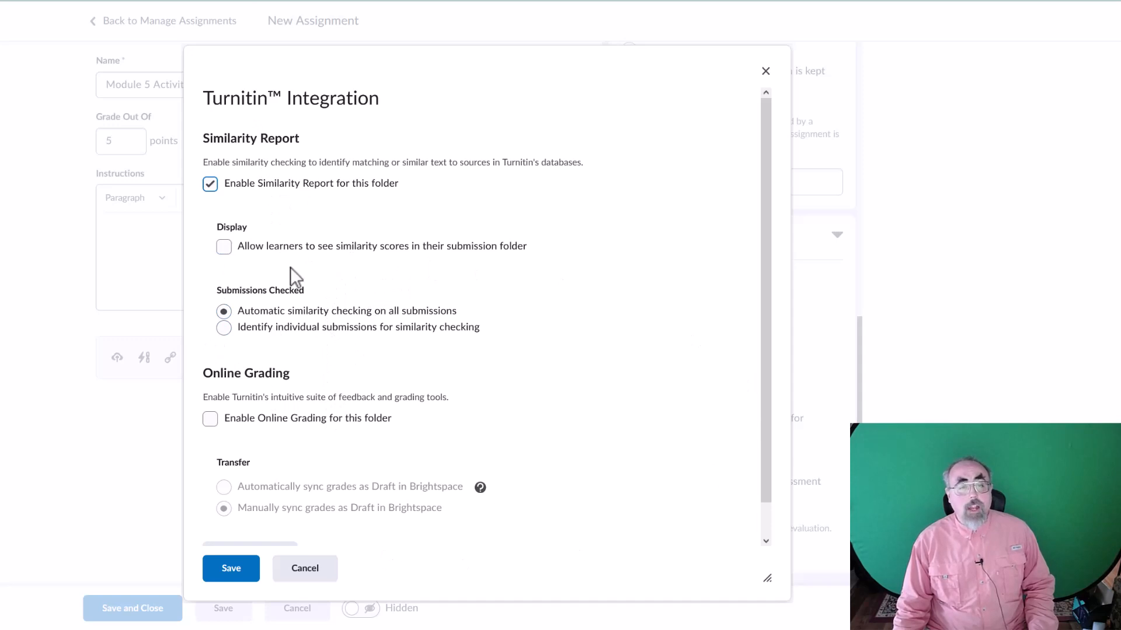
Step: Examine Turnitin's additional options for submission, comparison sources, Similarity Report exclusions and assignment templates, and close them without changes
scroll(356, 403, "down", 1)
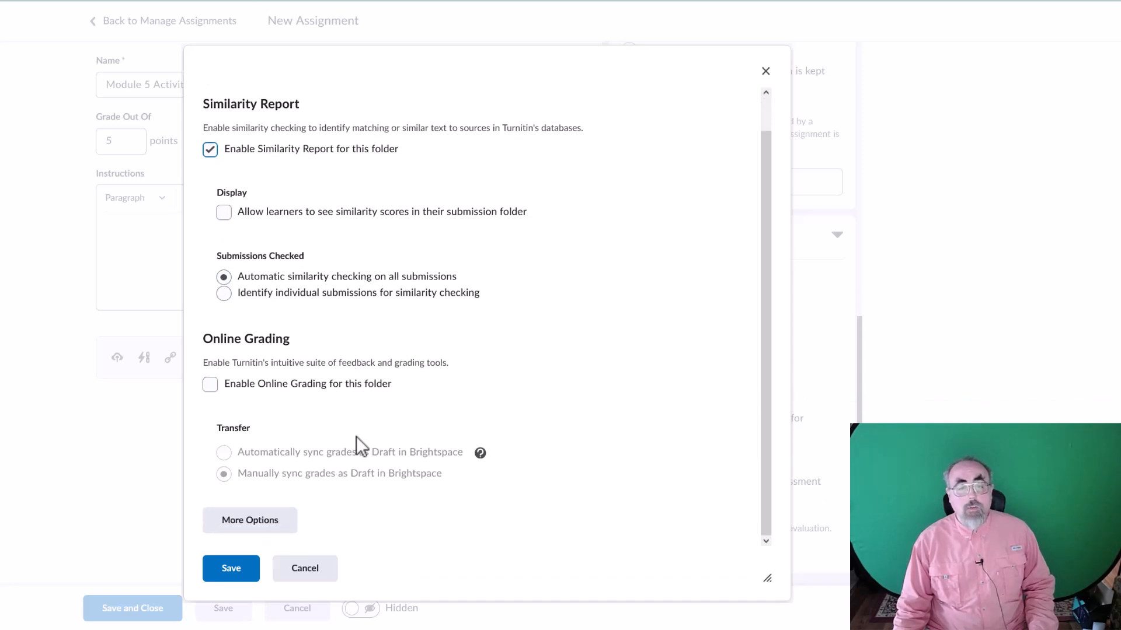
left_click(232, 528)
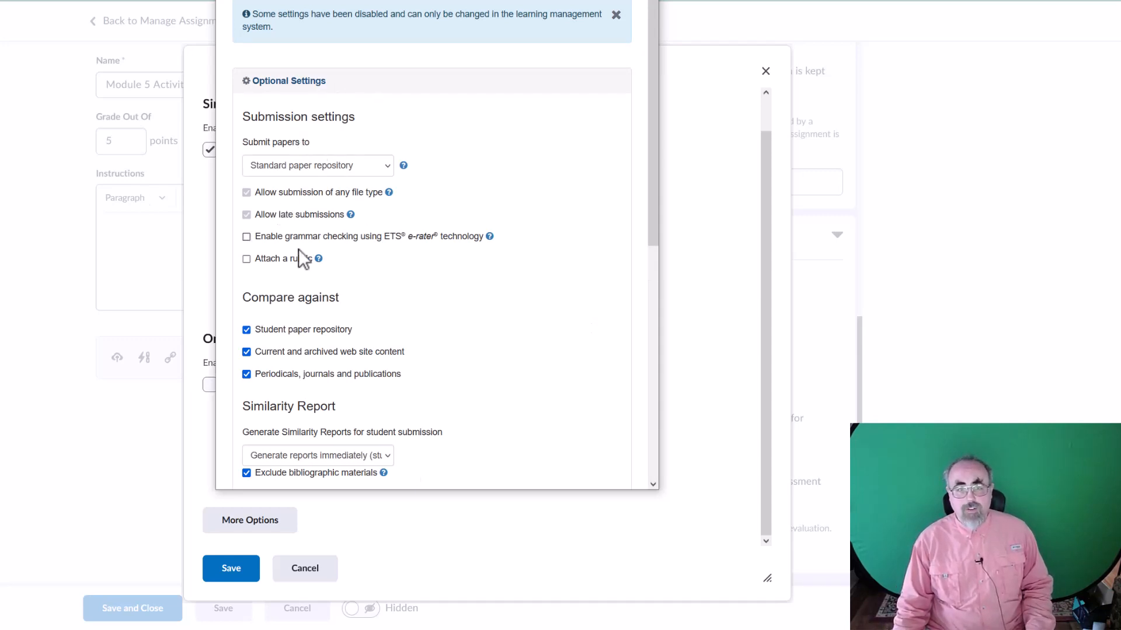
scroll(394, 327, "down", 3)
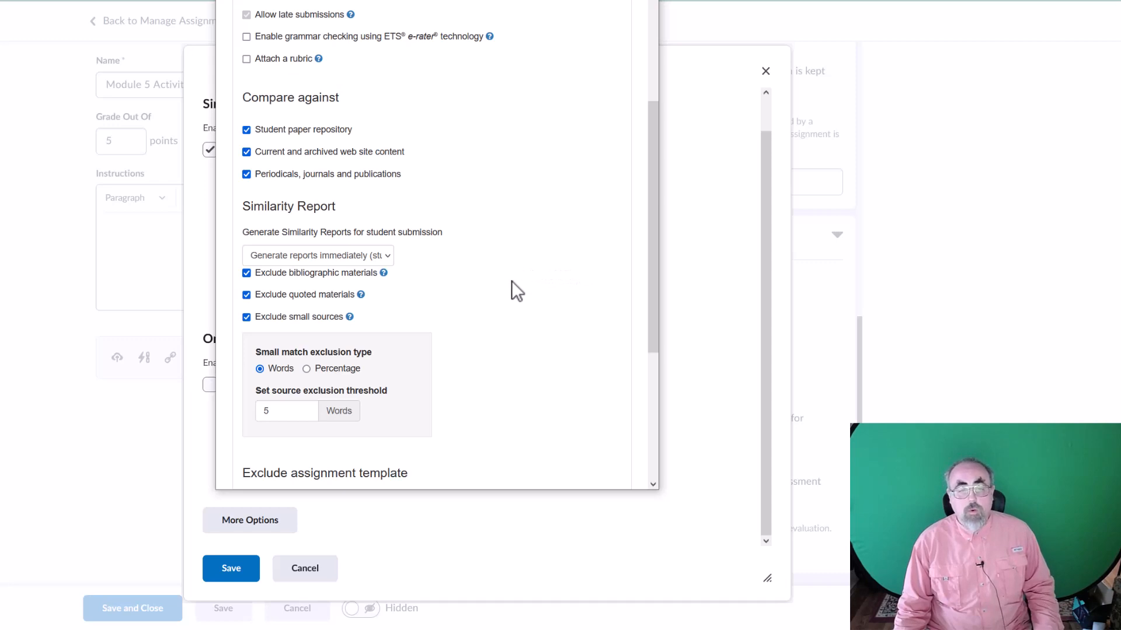
scroll(468, 341, "down", 2)
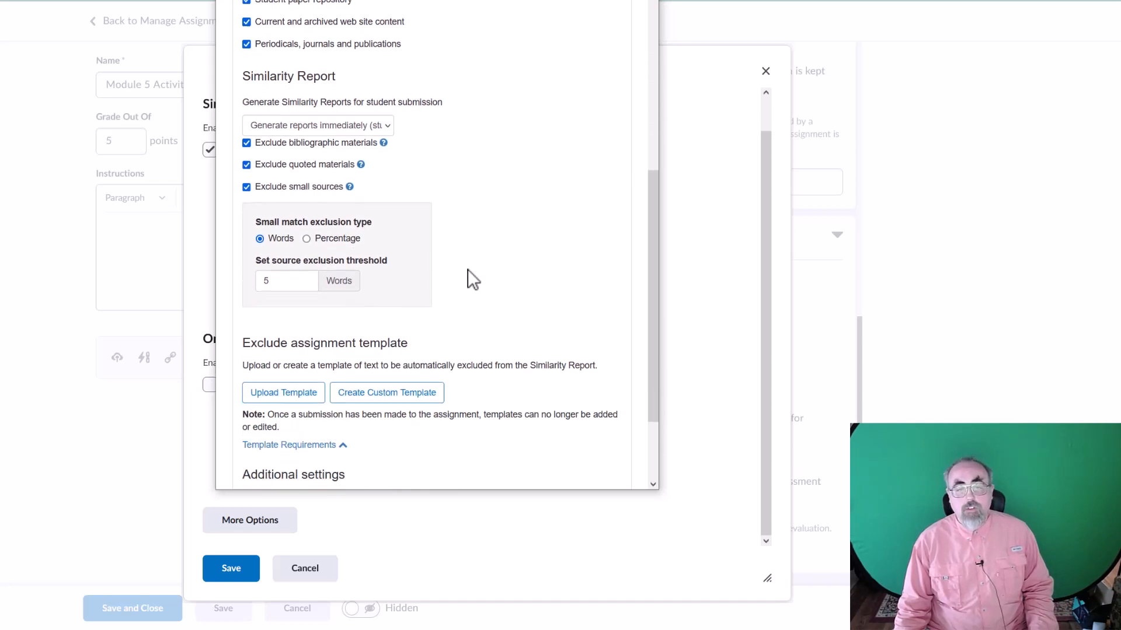
scroll(410, 219, "up", 2)
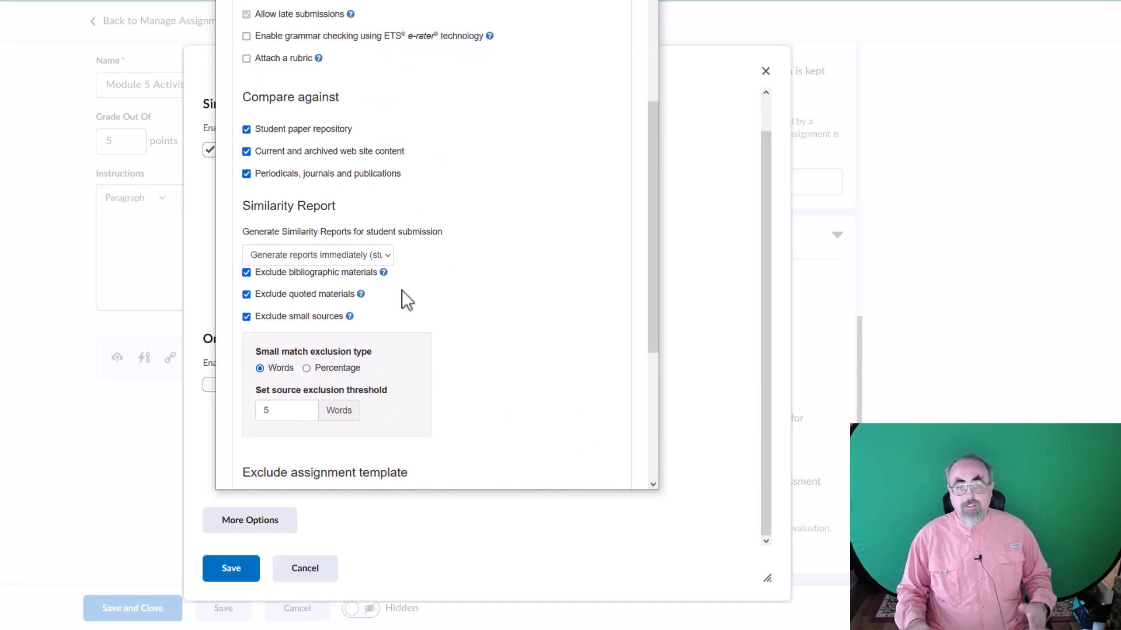
scroll(409, 300, "down", 4)
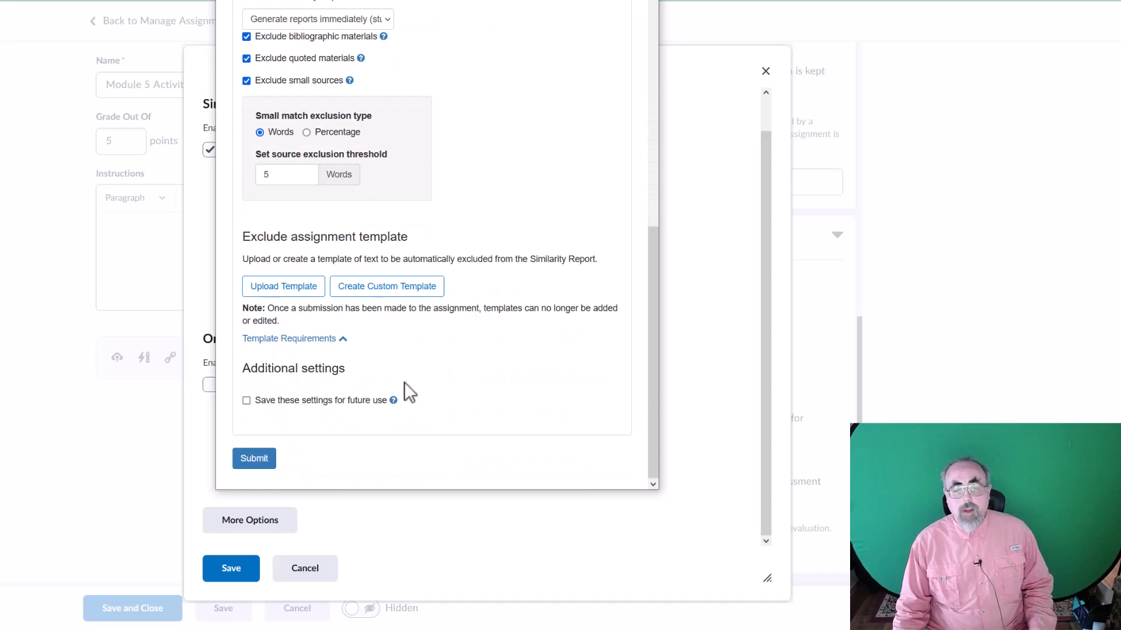
scroll(409, 403, "up", 5)
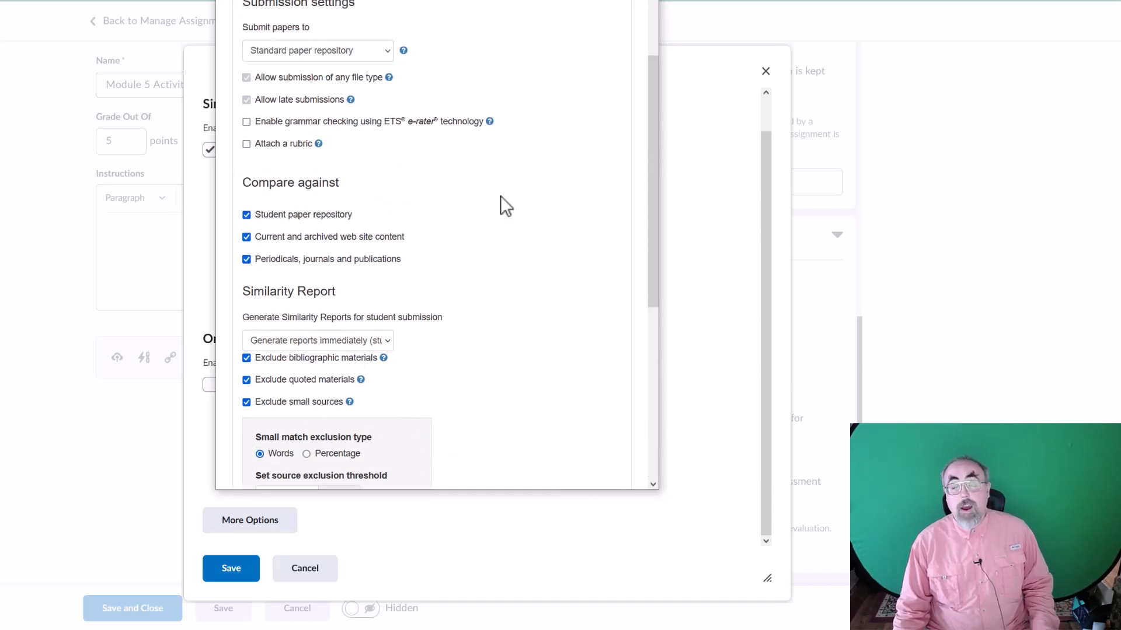
scroll(500, 216, "up", 2)
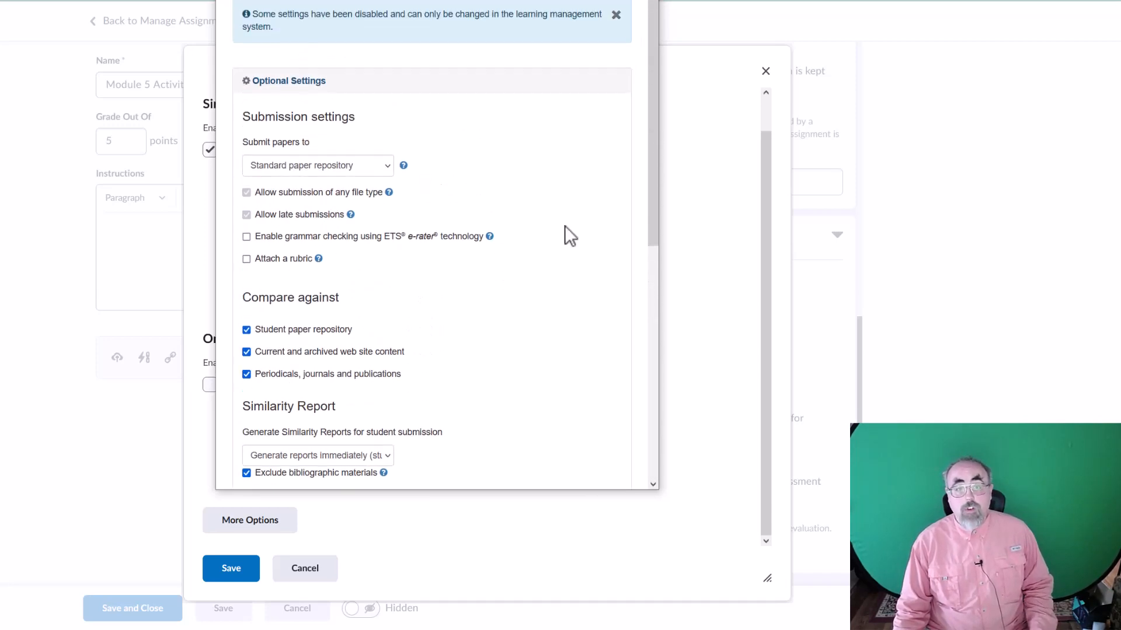
scroll(407, 330, "down", 2)
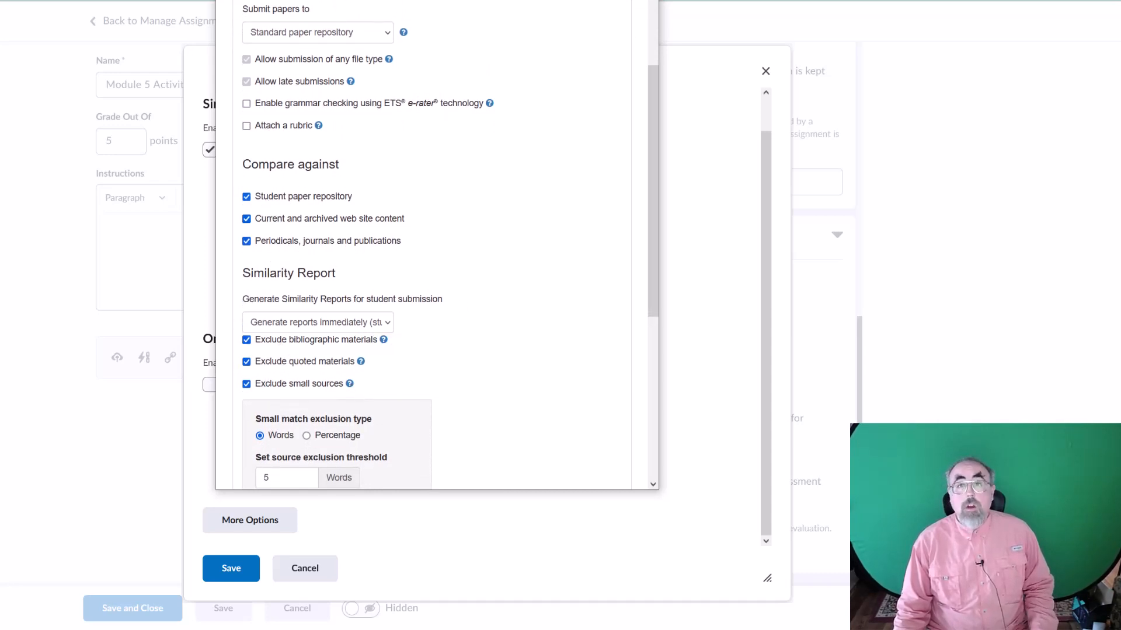
left_click(649, 0)
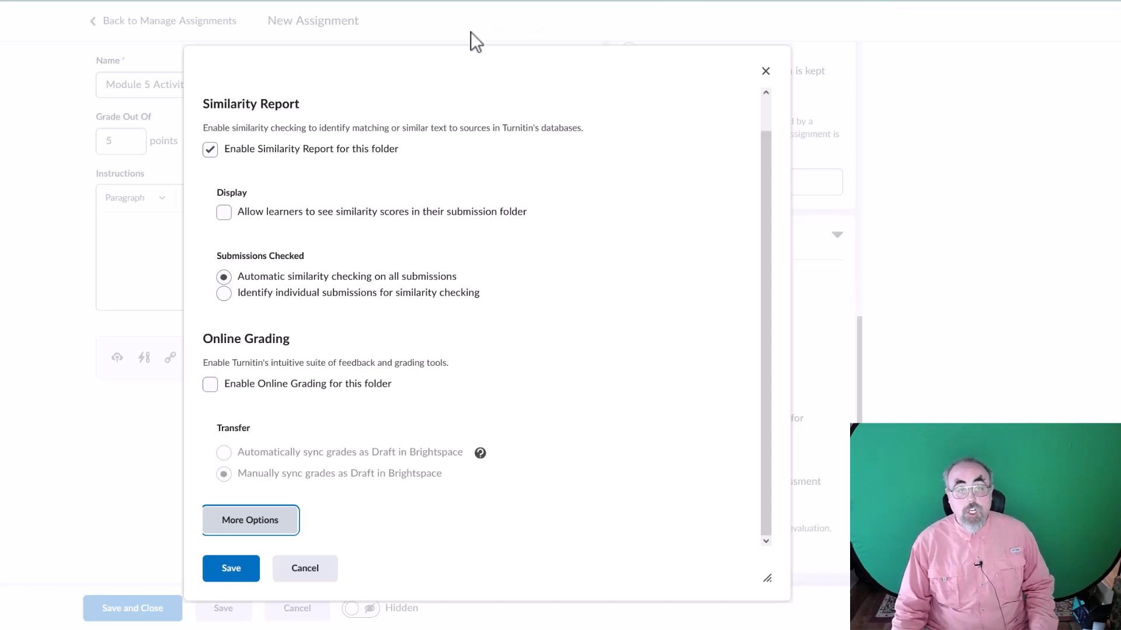
Step: Save the Turnitin integration settings and switch the assignment's visibility to Visible
left_click(225, 572)
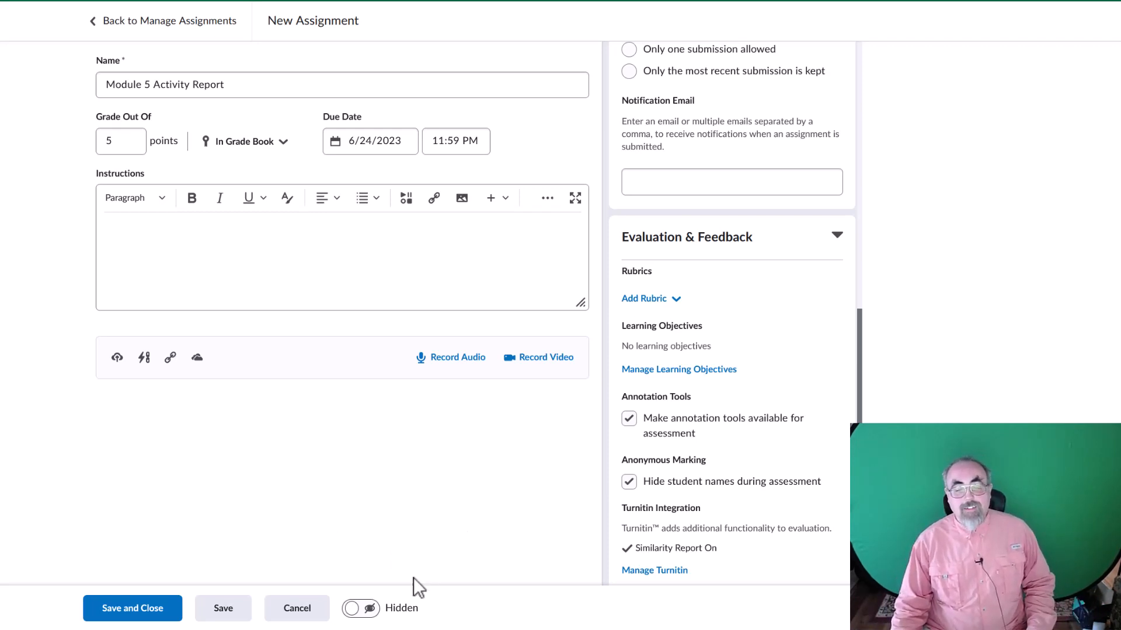
left_click(358, 608)
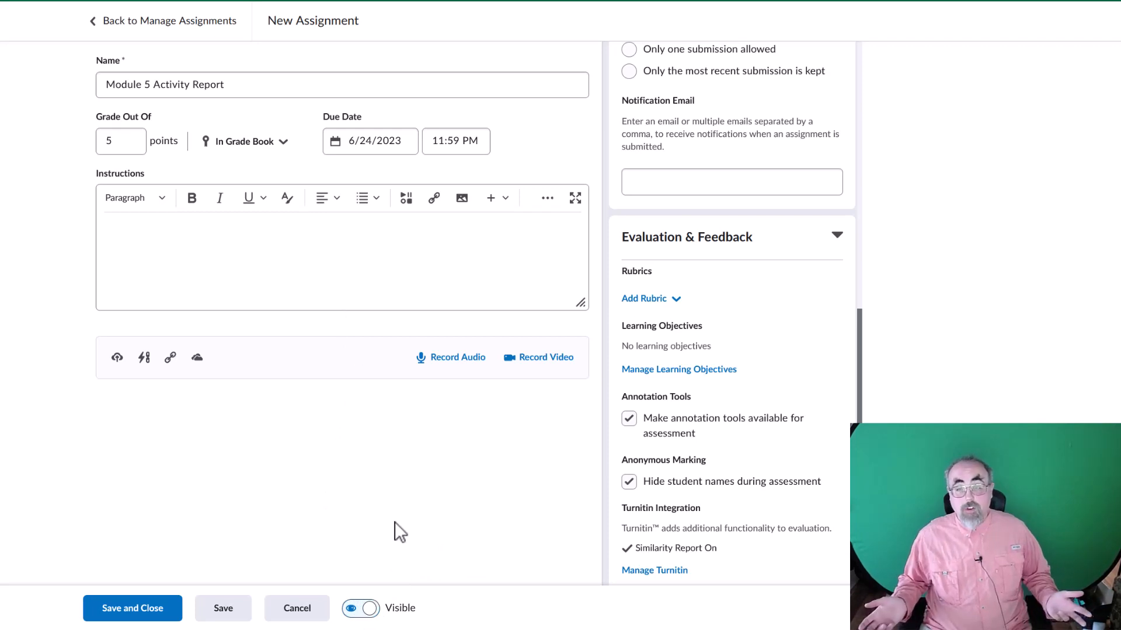